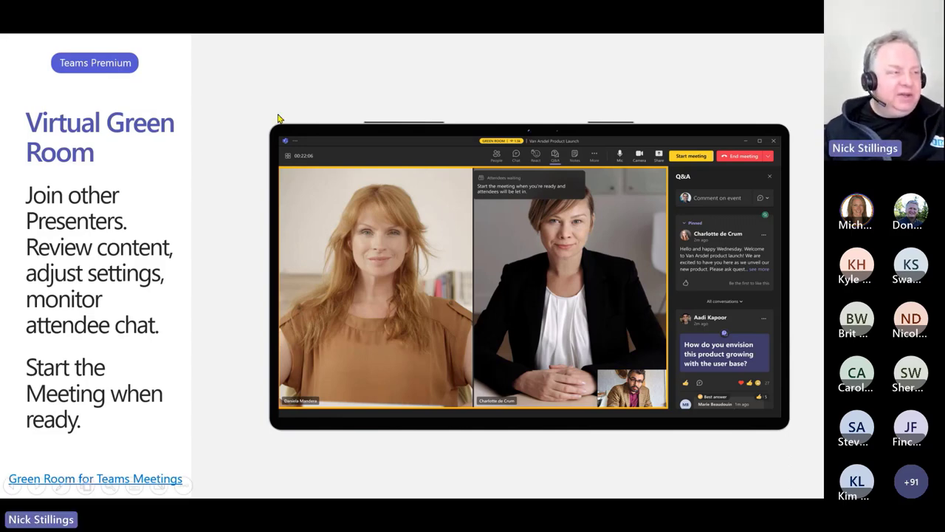
Leave the slideshow, switch to the remote desktop session and bring up the Edge window with the Microsoft Teams admin center.
{"action": "key", "text": "super+d"}
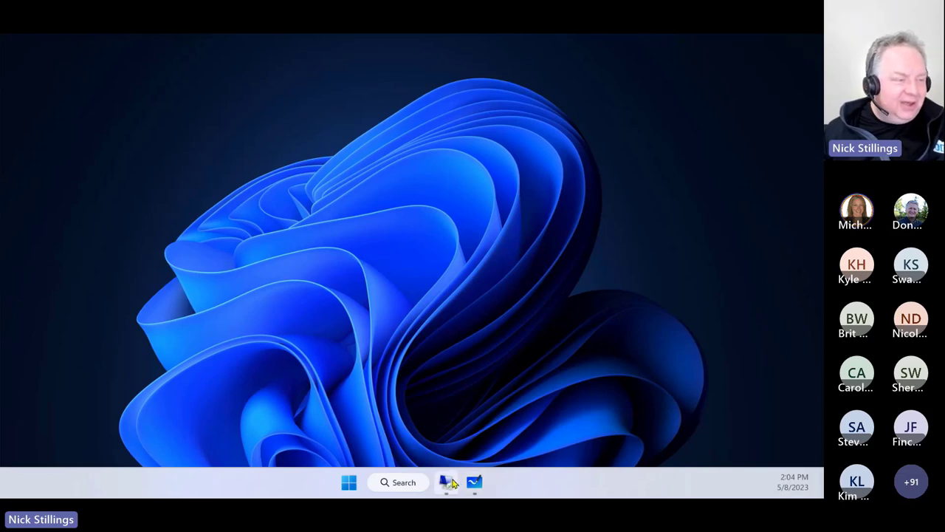
{"action": "left_click", "coordinate": [447, 482]}
{"action": "mouse_move", "coordinate": [450, 484]}
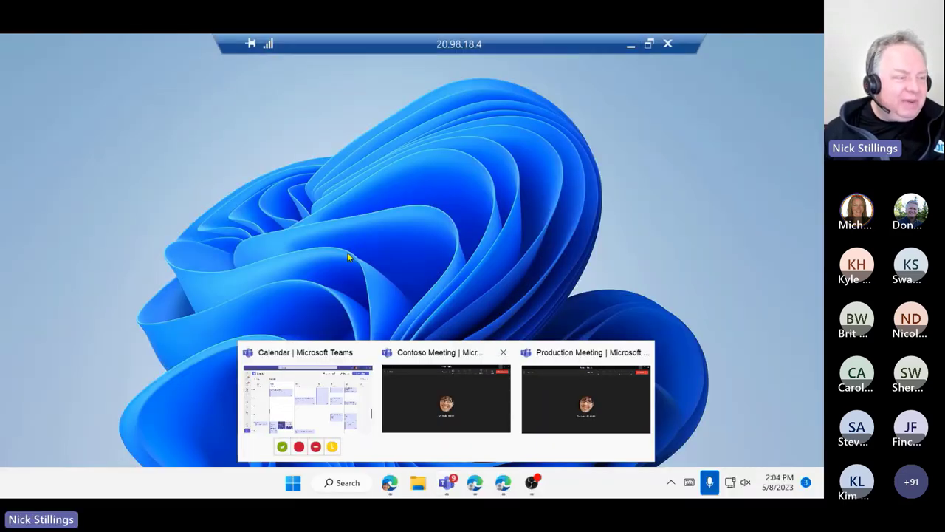
{"action": "left_click", "coordinate": [397, 480]}
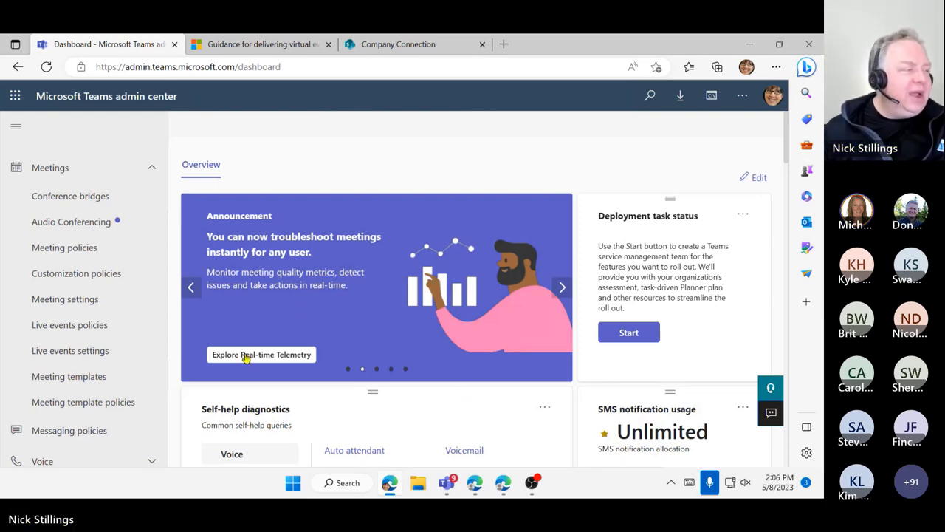
Open the meeting templates page and start adding a new meeting template.
{"action": "left_click", "coordinate": [48, 378]}
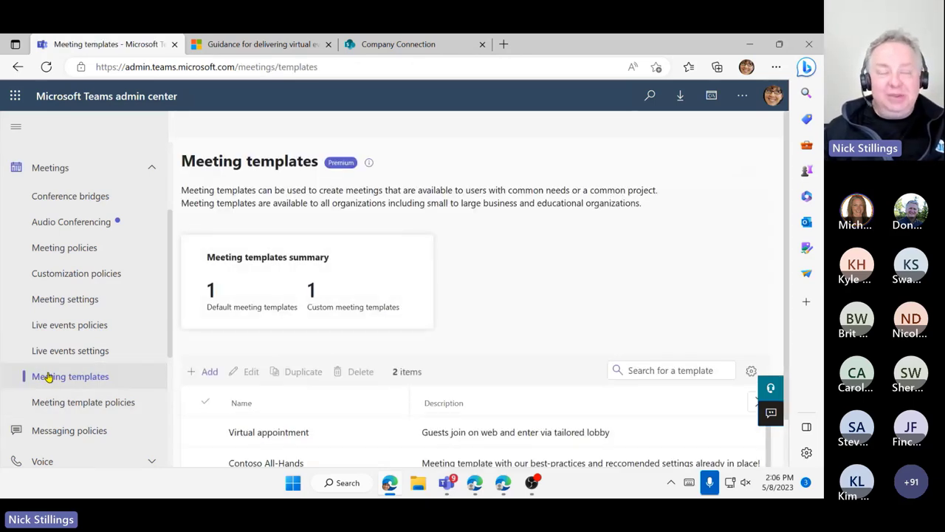
{"action": "scroll", "coordinate": [487, 256], "scroll_direction": "down", "scroll_amount": 1}
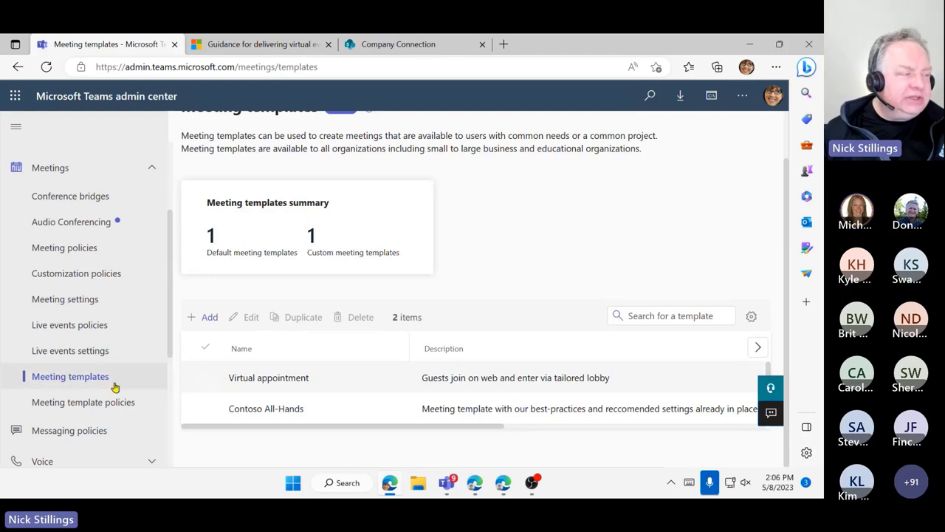
{"action": "left_click", "coordinate": [204, 316]}
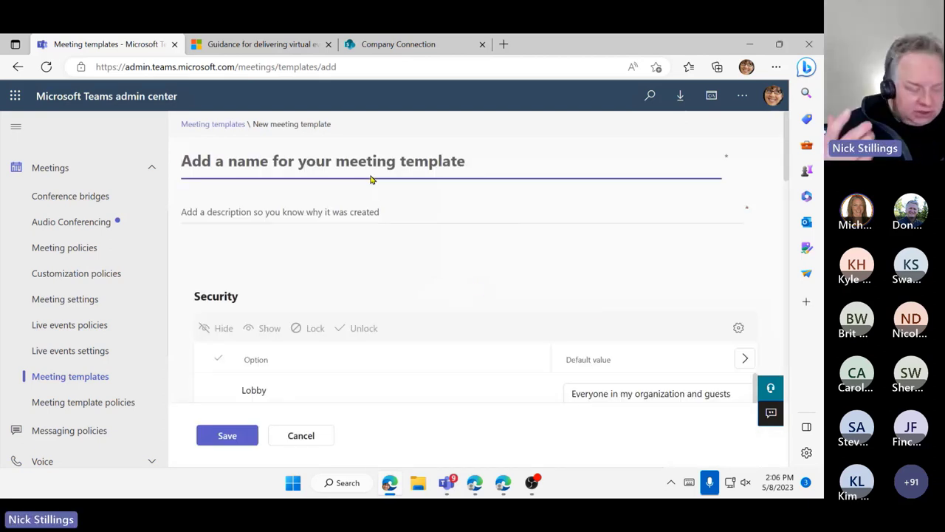
Name the new meeting template "VP All-Hands".
{"action": "type", "text": "VP "}
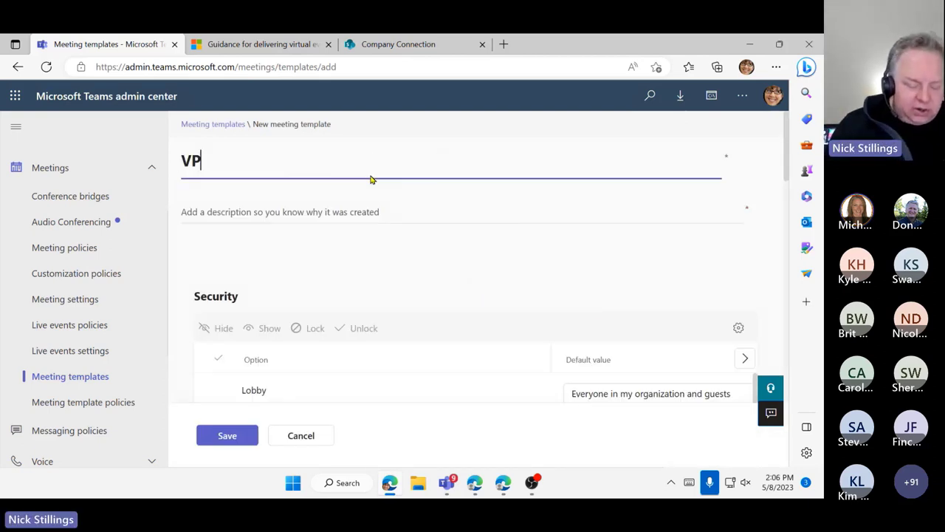
{"action": "type", "text": "All-Han"}
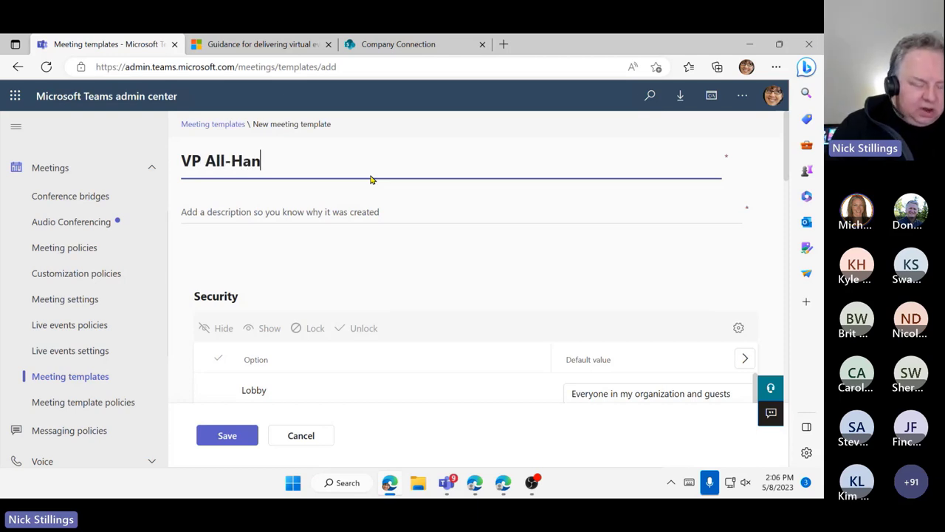
{"action": "type", "text": "ds"}
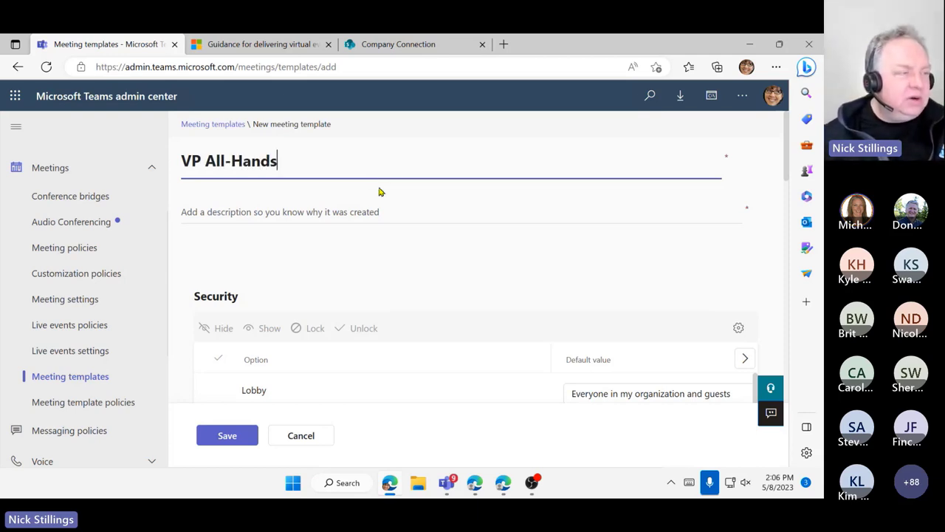
Enter "Event for VP and below one to many town halls" as the template's description.
{"action": "left_click", "coordinate": [344, 198]}
{"action": "type", "text": "Evnt"}
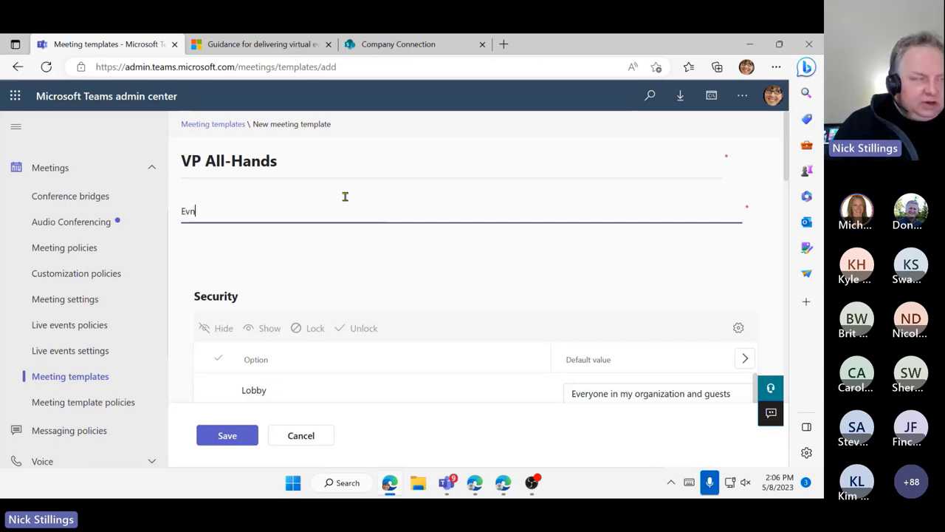
{"action": "key", "text": "BackSpace"}
{"action": "key", "text": "BackSpace"}
{"action": "type", "text": "ent for "}
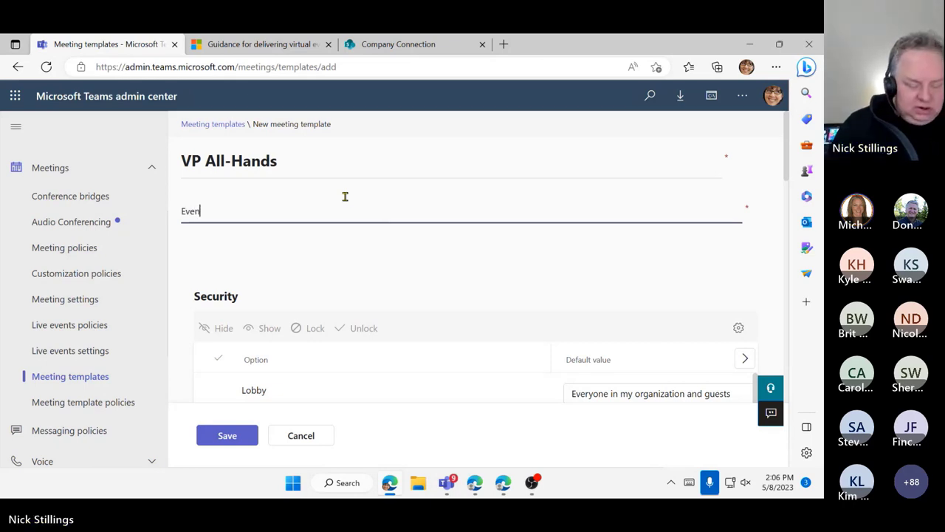
{"action": "type", "text": "VP and below "}
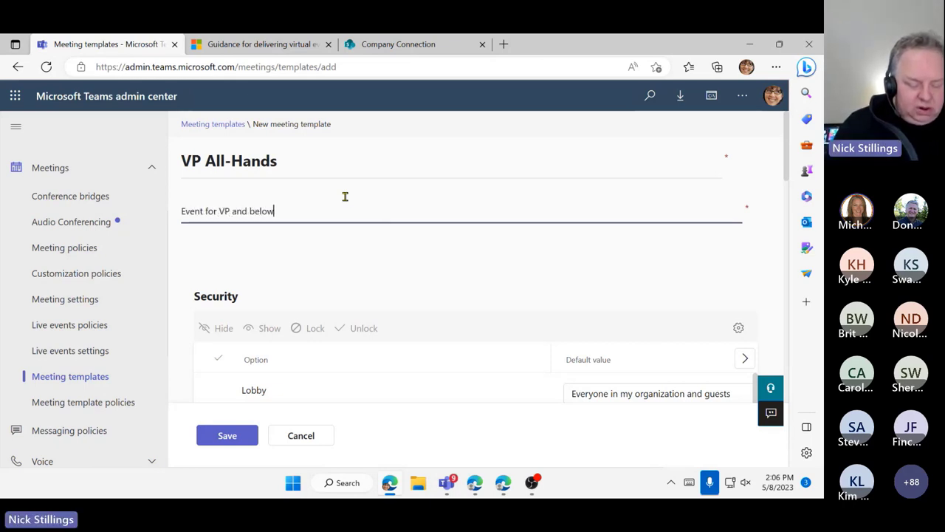
{"action": "type", "text": "one to many to"}
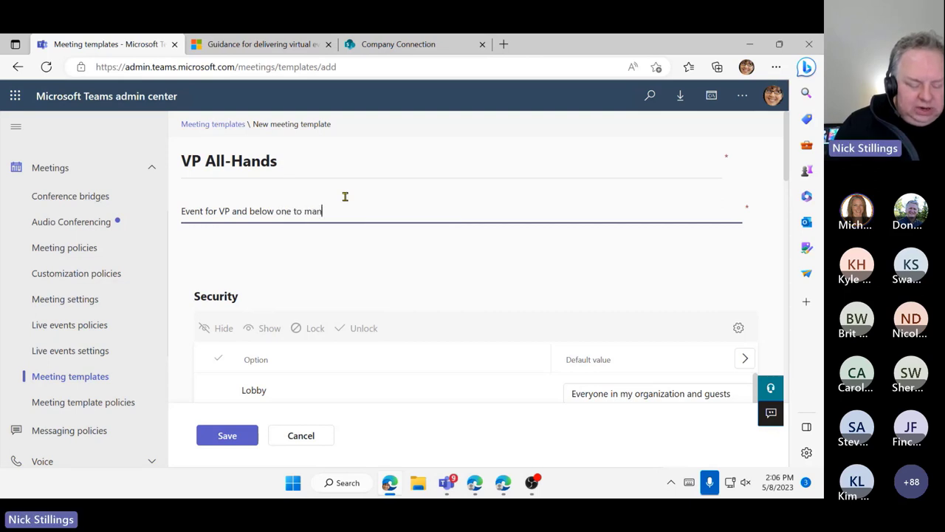
{"action": "type", "text": "wn halls"}
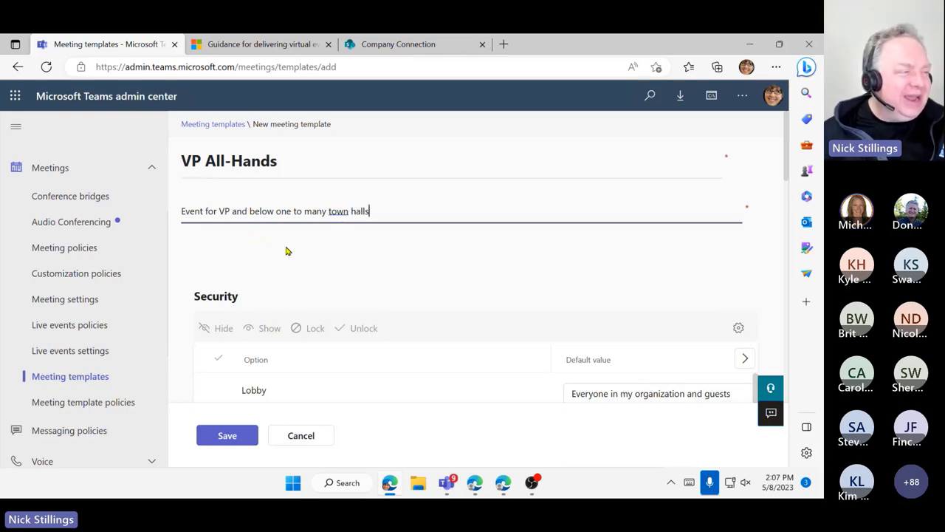
Set who can bypass the lobby to "Invited users only" in the template's security options.
{"action": "scroll", "coordinate": [297, 247], "scroll_direction": "down", "scroll_amount": 2}
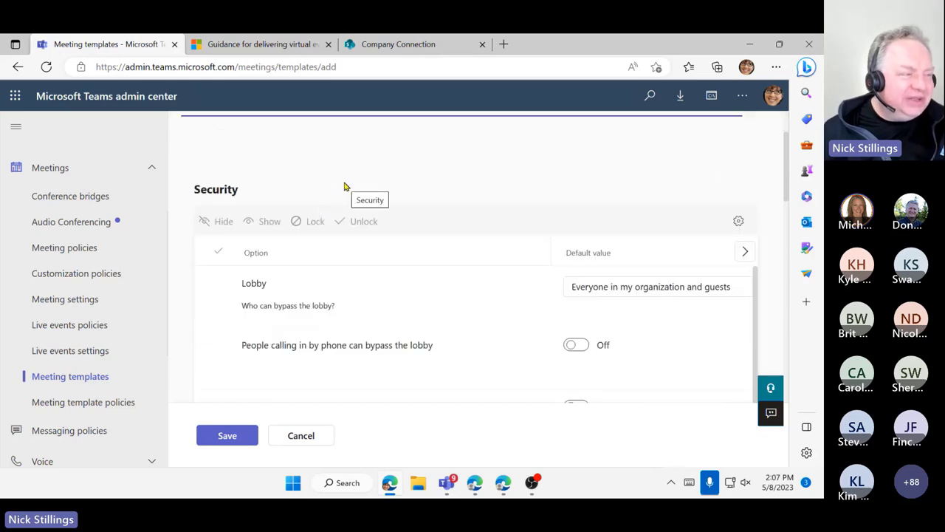
{"action": "left_click", "coordinate": [598, 293]}
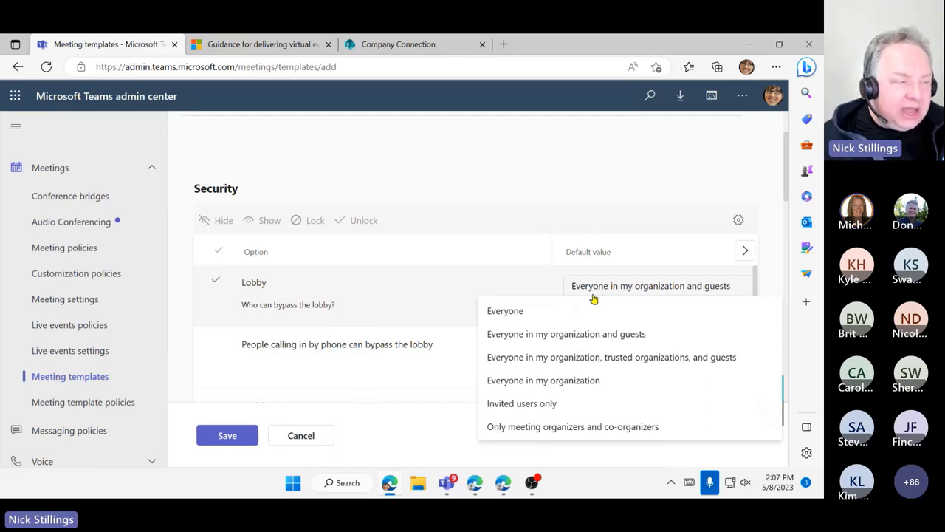
{"action": "left_click", "coordinate": [523, 404]}
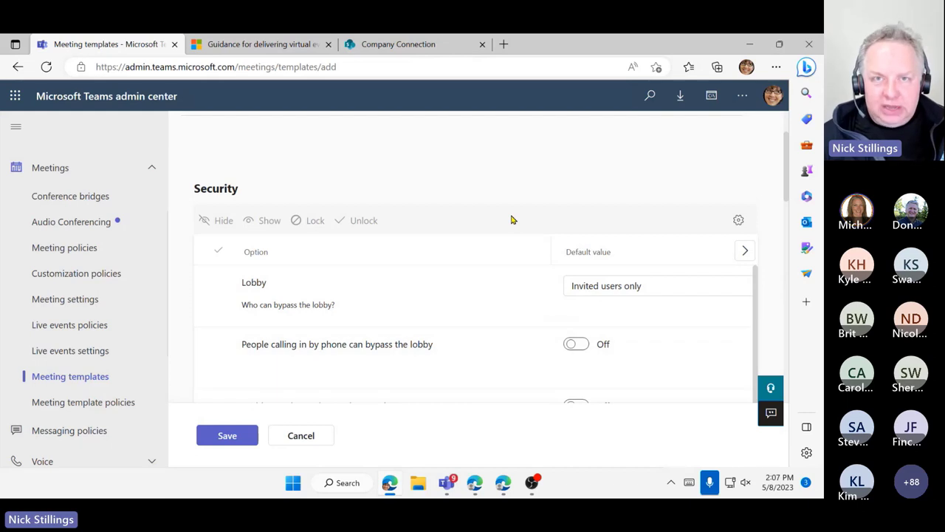
Turn on the watermark for video in the template's security options.
{"action": "scroll", "coordinate": [507, 239], "scroll_direction": "down", "scroll_amount": 1}
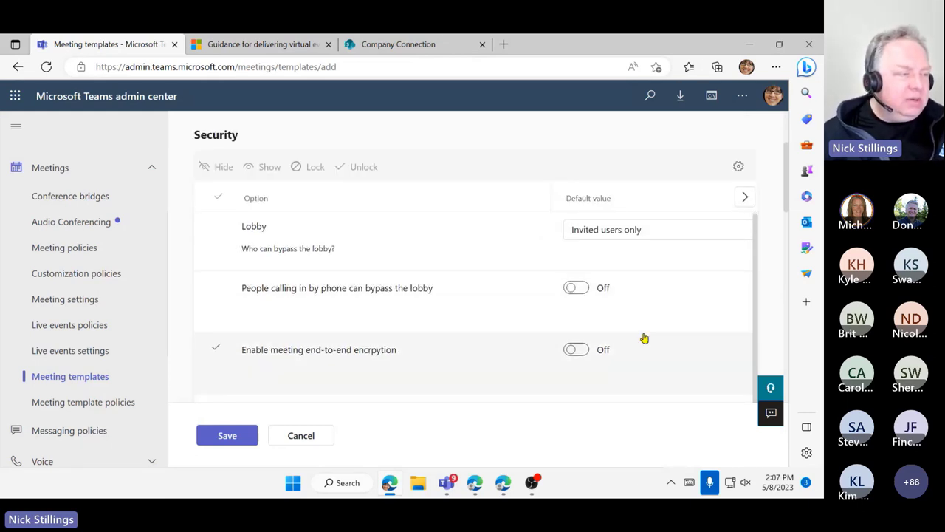
{"action": "scroll", "coordinate": [671, 323], "scroll_direction": "down", "scroll_amount": 3}
{"action": "scroll", "coordinate": [690, 276], "scroll_direction": "down", "scroll_amount": 2}
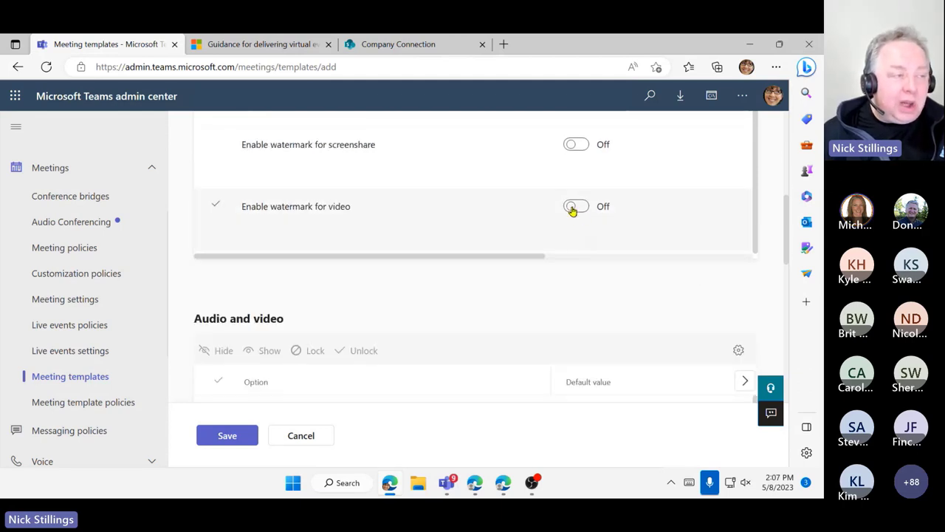
{"action": "scroll", "coordinate": [572, 210], "scroll_direction": "up", "scroll_amount": 5}
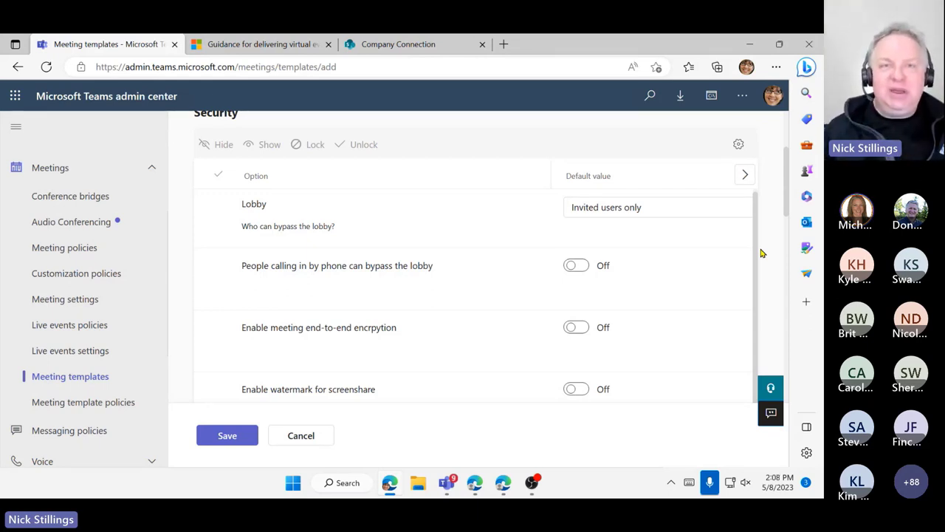
Turn off both the mic and the camera for attendees in the audio and video options.
{"action": "scroll", "coordinate": [694, 291], "scroll_direction": "down", "scroll_amount": 3}
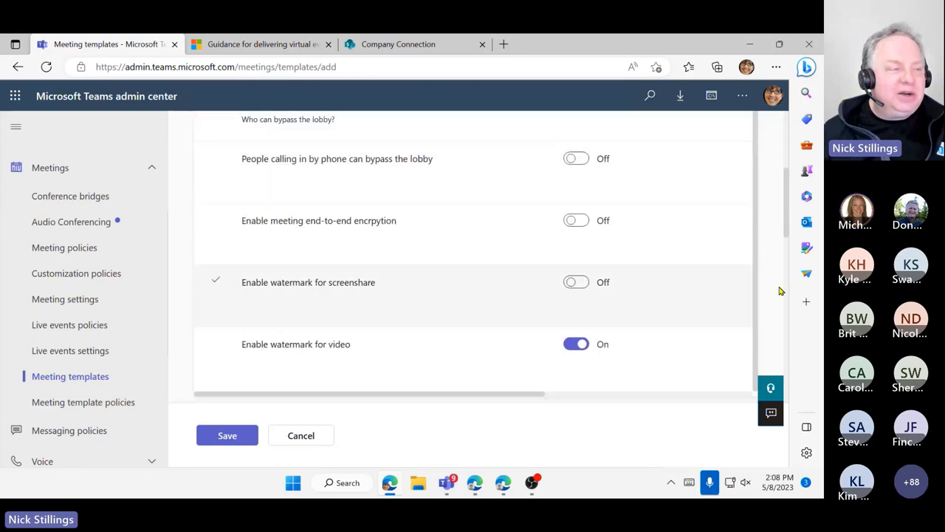
{"action": "scroll", "coordinate": [782, 291], "scroll_direction": "down", "scroll_amount": 1}
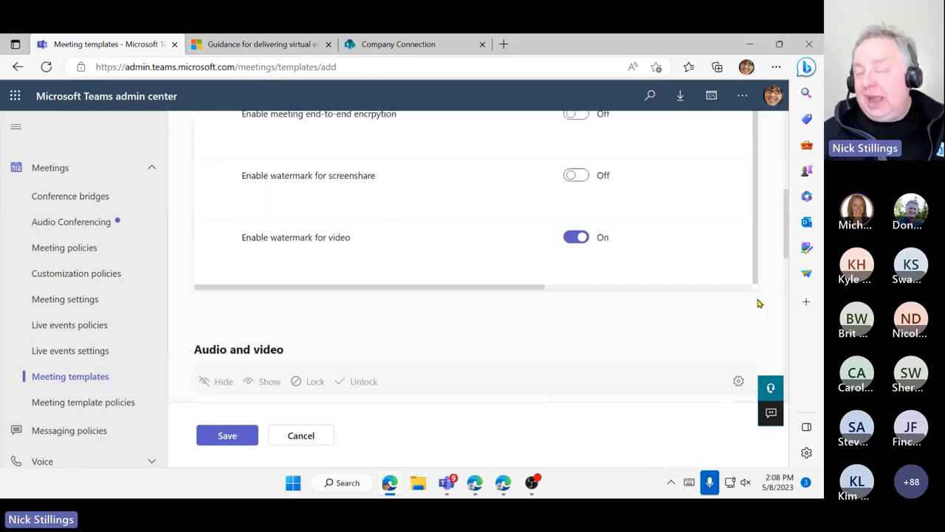
{"action": "scroll", "coordinate": [760, 300], "scroll_direction": "down", "scroll_amount": 4}
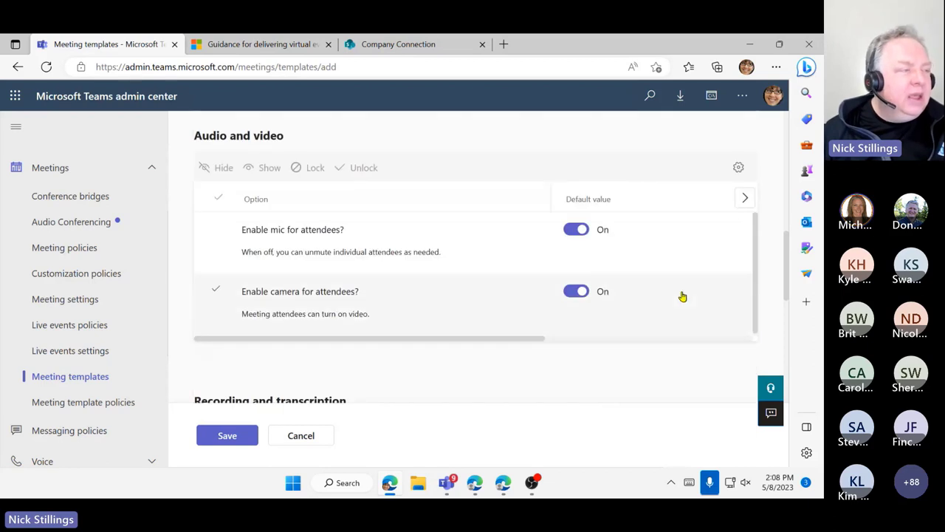
{"action": "left_click", "coordinate": [573, 231]}
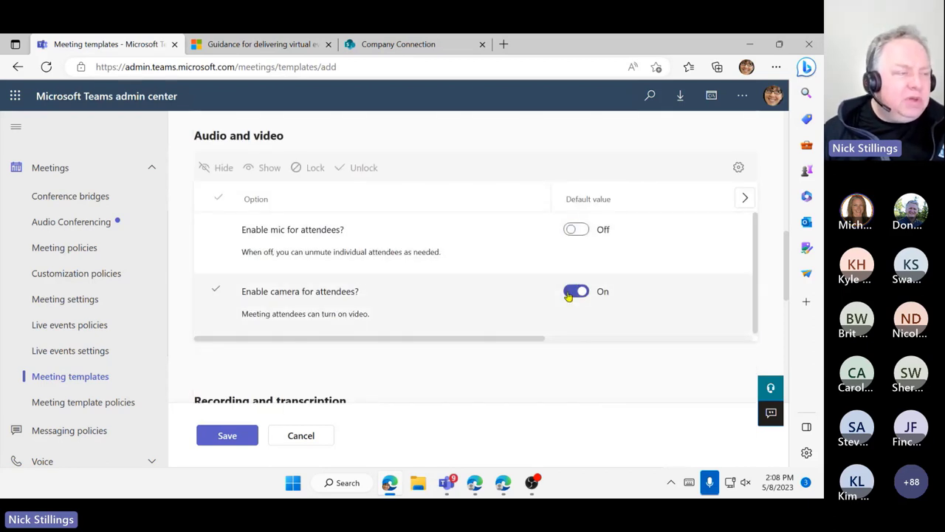
{"action": "left_click", "coordinate": [570, 294]}
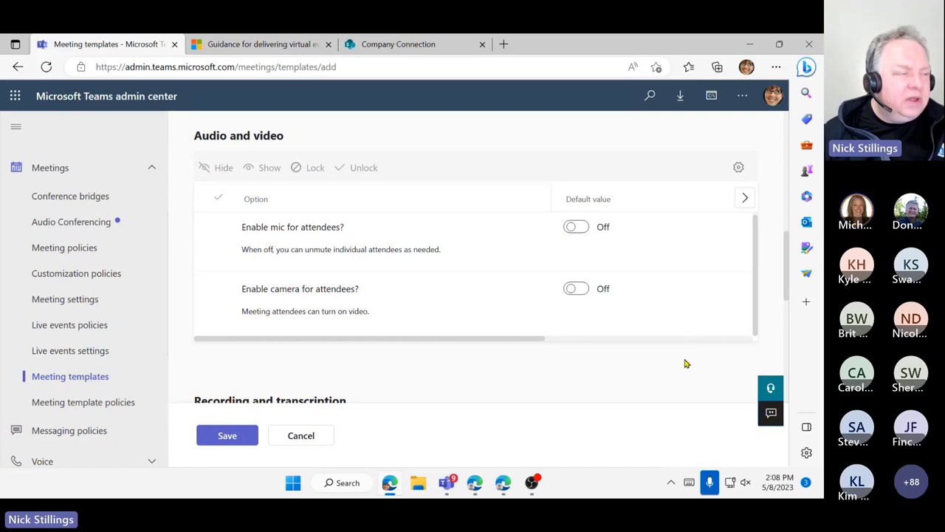
Try to change who can record meetings, and check the visibility and lock status of the recording options.
{"action": "scroll", "coordinate": [684, 361], "scroll_direction": "down", "scroll_amount": 3}
{"action": "scroll", "coordinate": [629, 270], "scroll_direction": "down", "scroll_amount": 2}
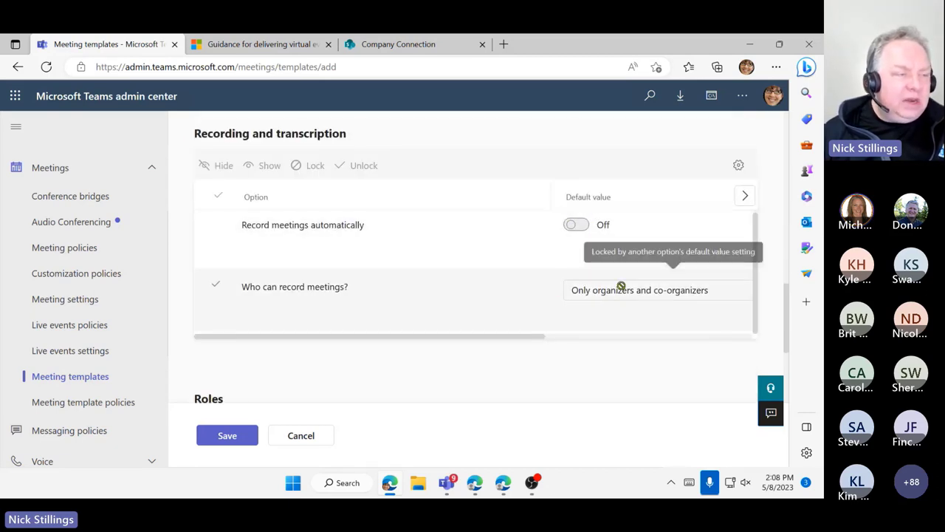
{"action": "left_click", "coordinate": [621, 288]}
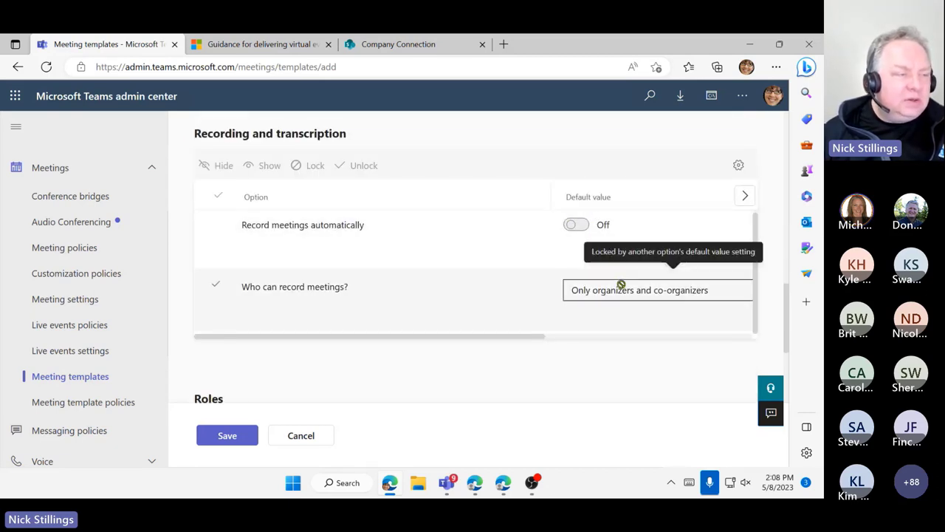
{"action": "left_click", "coordinate": [664, 337]}
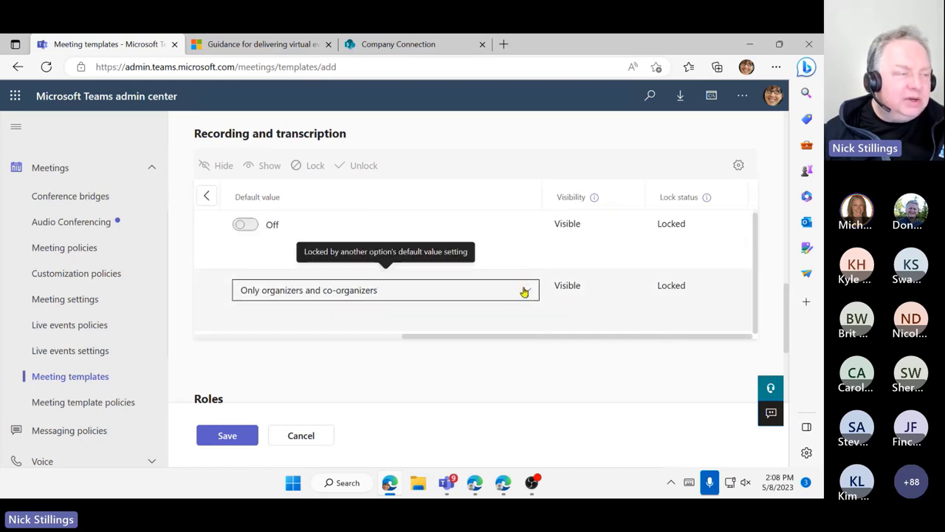
Set "Allow meeting chat" to "On during the meeting only" in the meeting engagement options.
{"action": "scroll", "coordinate": [554, 339], "scroll_direction": "down", "scroll_amount": 2}
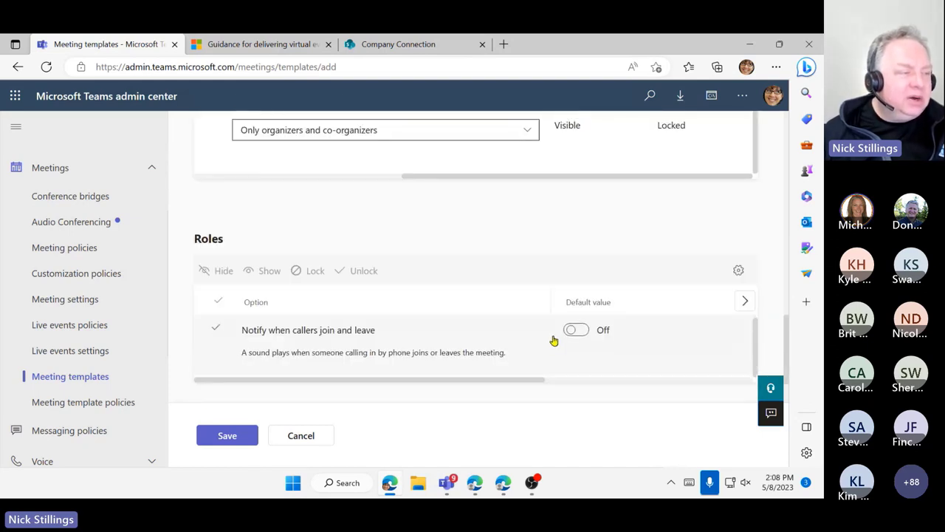
{"action": "scroll", "coordinate": [665, 339], "scroll_direction": "down", "scroll_amount": 3}
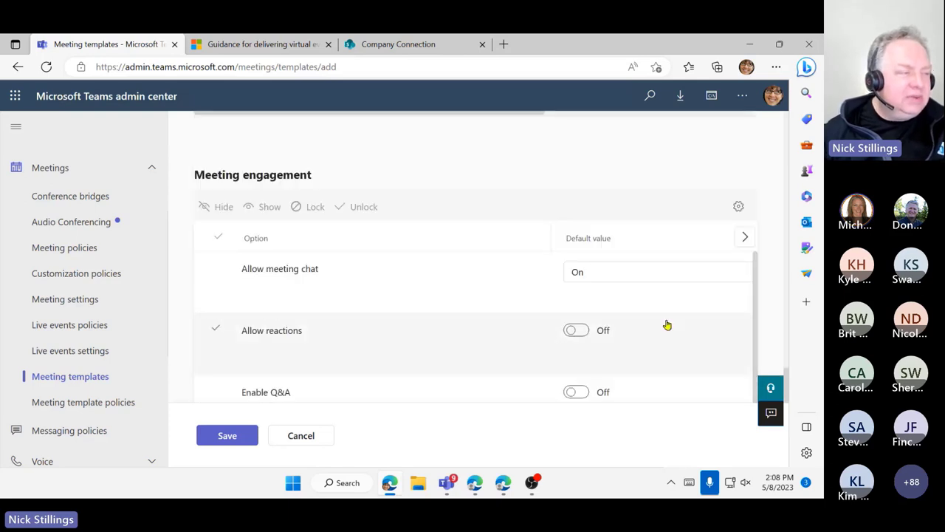
{"action": "scroll", "coordinate": [667, 325], "scroll_direction": "down", "scroll_amount": 1}
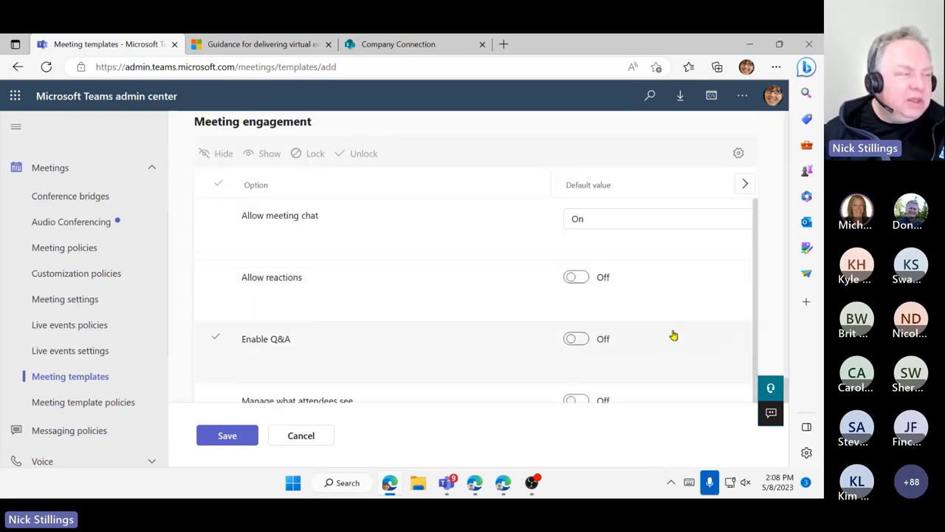
{"action": "left_click", "coordinate": [612, 220]}
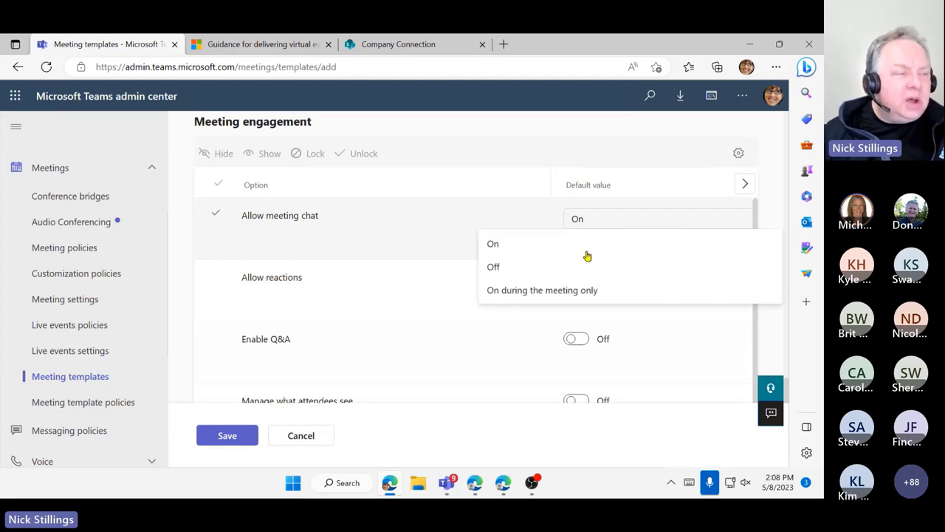
{"action": "left_click", "coordinate": [574, 293]}
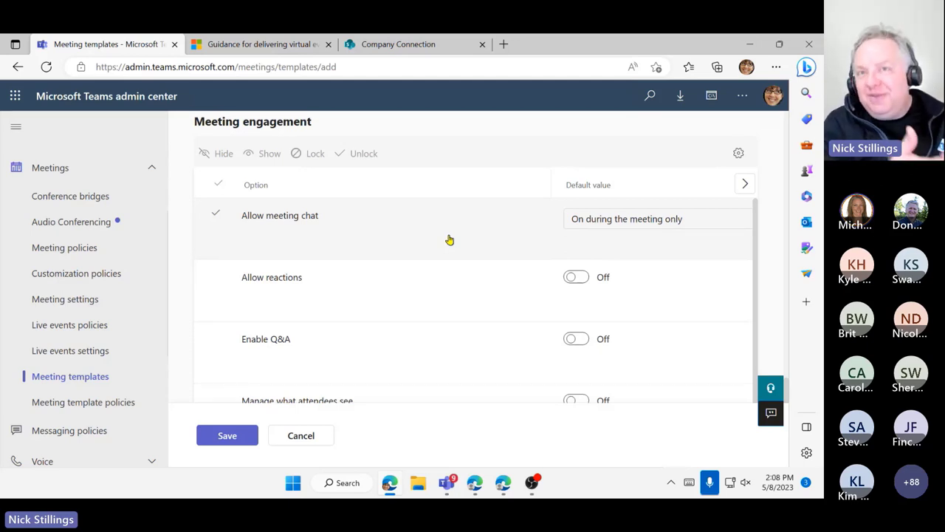
Enable Q&A in the template's meeting engagement options.
{"action": "left_click", "coordinate": [416, 285]}
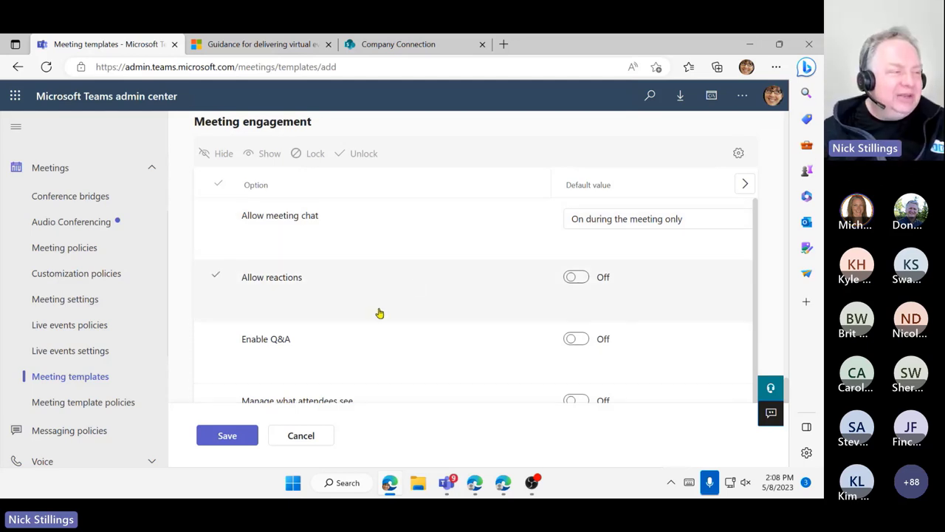
{"action": "left_click", "coordinate": [565, 352]}
{"action": "left_click", "coordinate": [574, 338]}
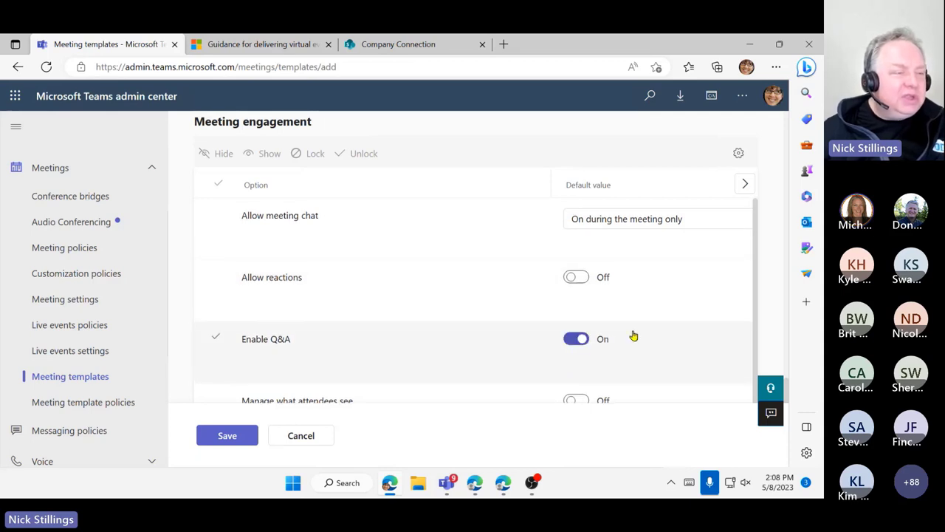
Turn on "Manage what attendees see" in the meeting engagement options and save the VP All-Hands template.
{"action": "left_click", "coordinate": [574, 399]}
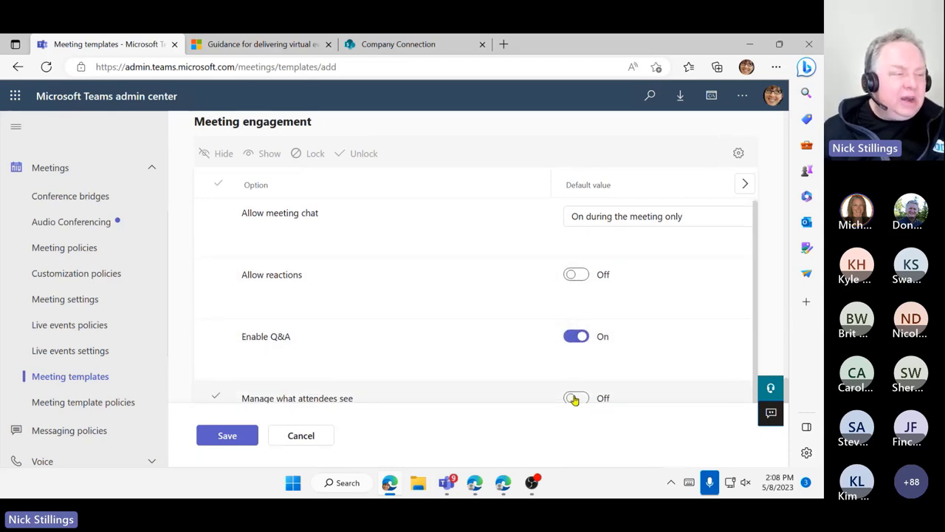
{"action": "left_click", "coordinate": [575, 400]}
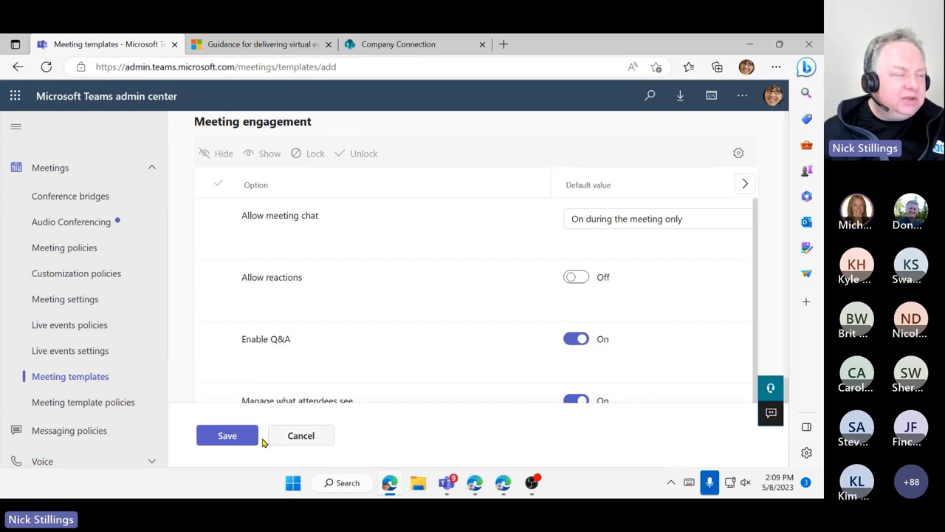
{"action": "left_click", "coordinate": [228, 435]}
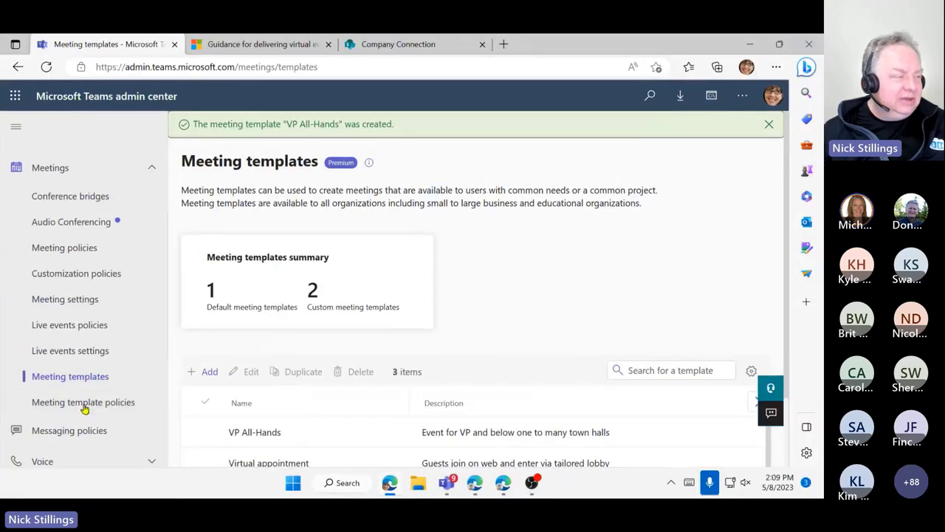
Start a new meeting template policy and review which templates it makes viewable or hidden.
{"action": "left_click", "coordinate": [74, 402]}
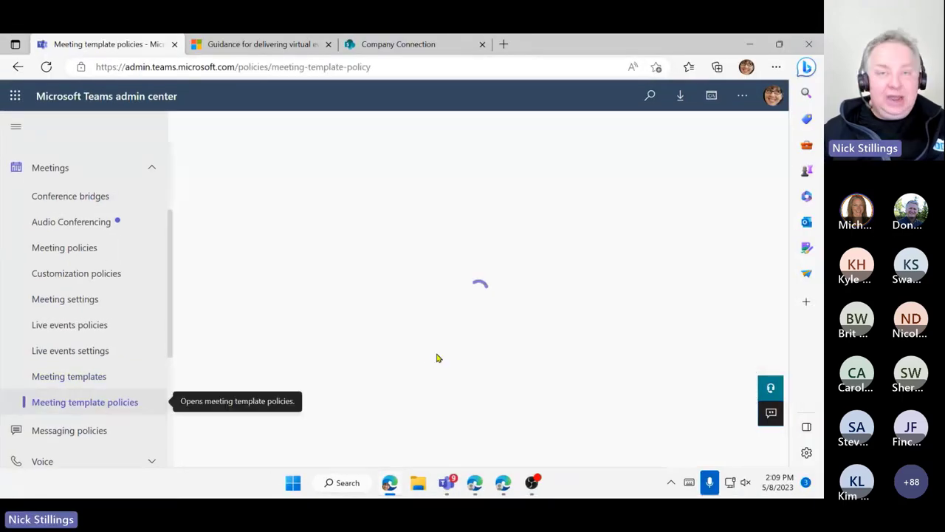
{"action": "scroll", "coordinate": [451, 342], "scroll_direction": "down", "scroll_amount": 1}
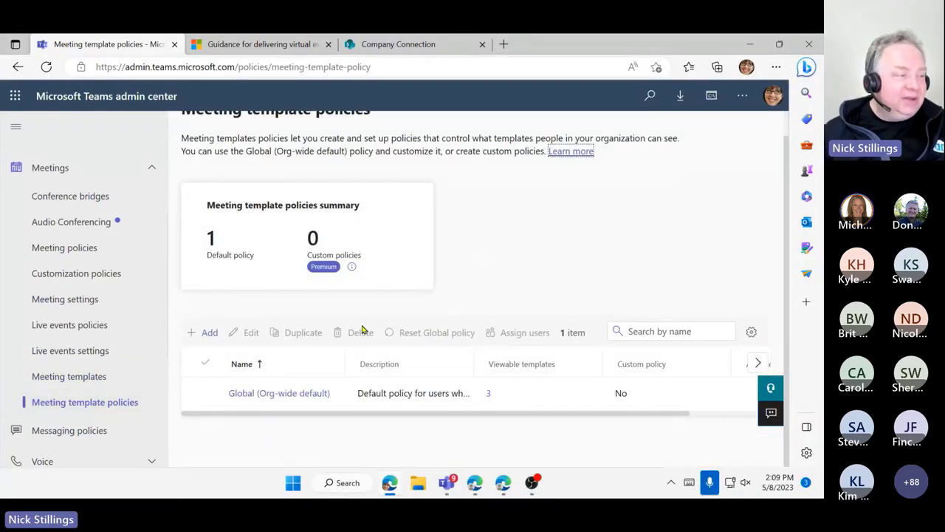
{"action": "left_click", "coordinate": [207, 334]}
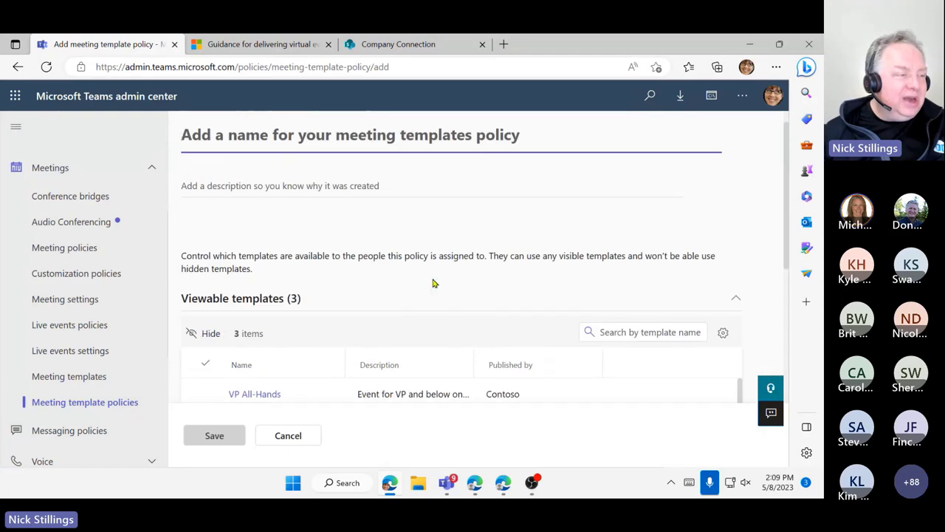
{"action": "scroll", "coordinate": [441, 278], "scroll_direction": "down", "scroll_amount": 2}
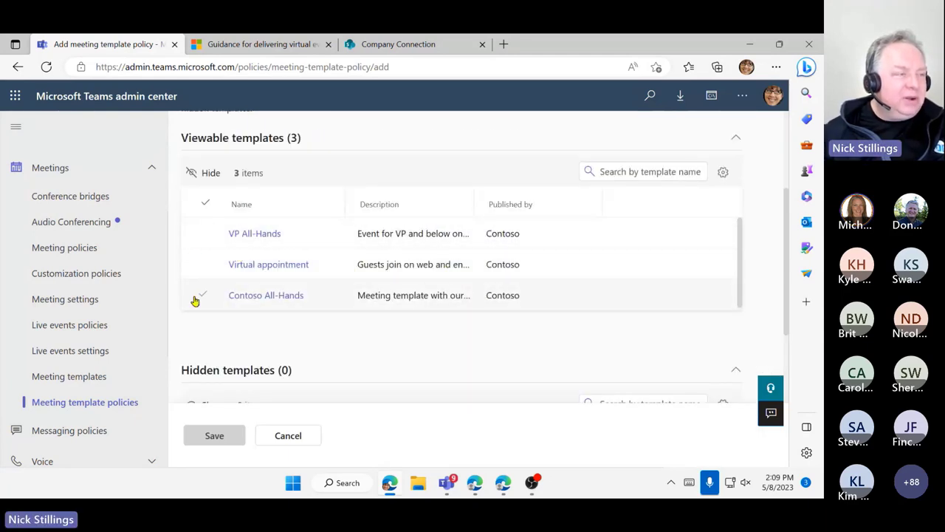
{"action": "scroll", "coordinate": [521, 376], "scroll_direction": "down", "scroll_amount": 2}
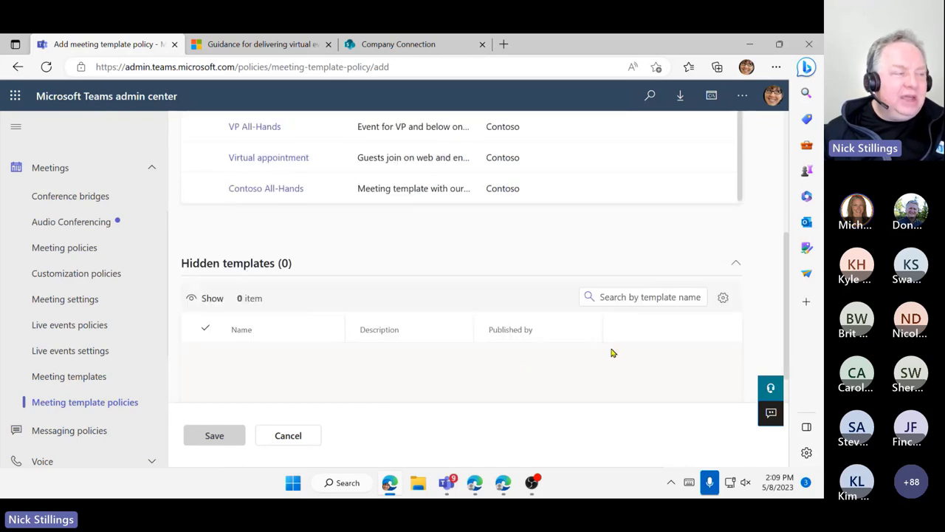
{"action": "scroll", "coordinate": [529, 367], "scroll_direction": "up", "scroll_amount": 3}
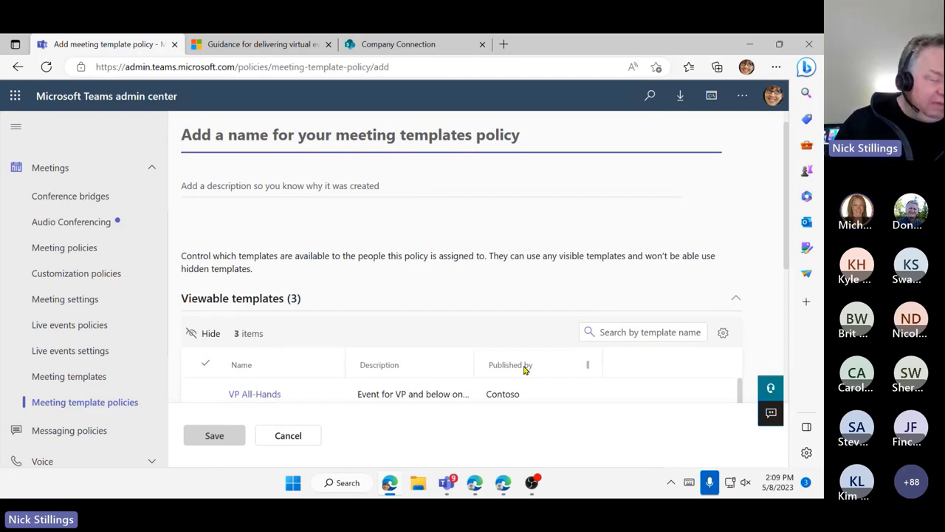
Start a new meeting customization policy and name it "External Meeting Branding".
{"action": "left_click", "coordinate": [87, 278]}
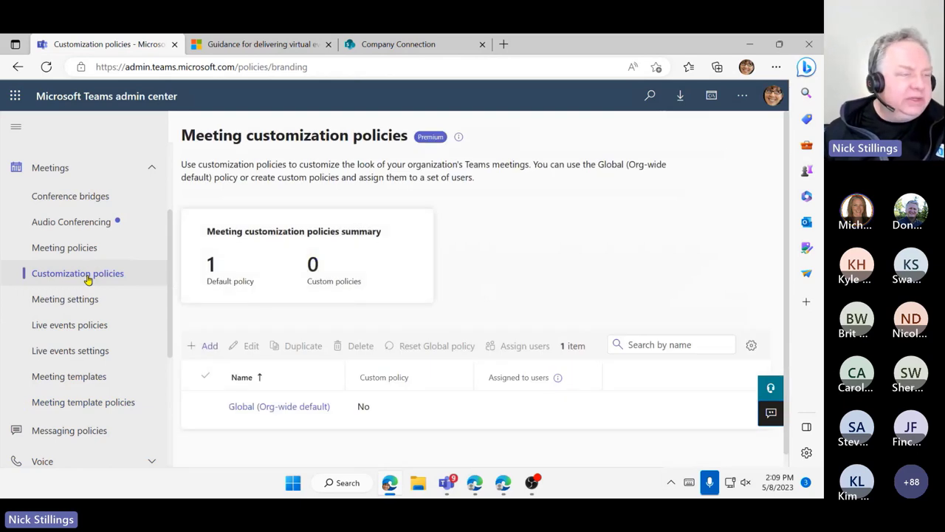
{"action": "left_click", "coordinate": [201, 345]}
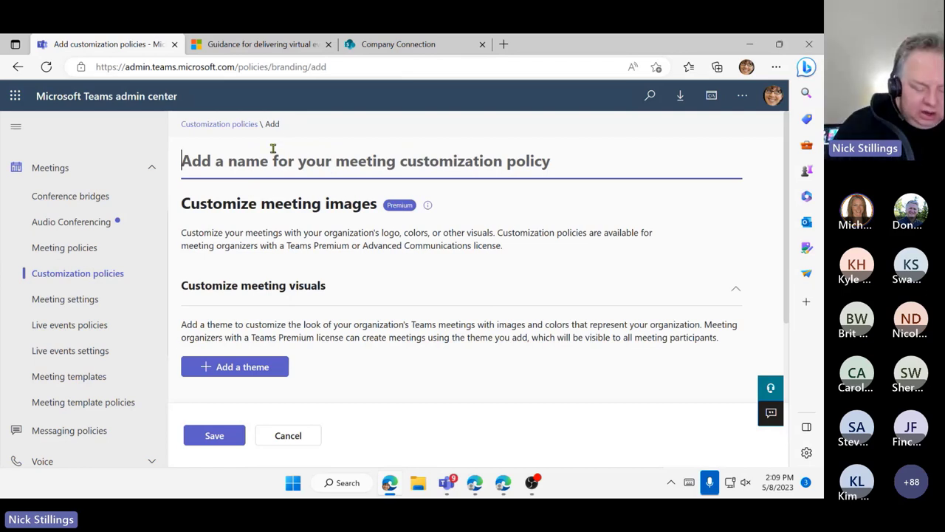
{"action": "type", "text": "Exgter"}
{"action": "key", "text": "BackSpace"}
{"action": "key", "text": "BackSpace"}
{"action": "key", "text": "BackSpace"}
{"action": "key", "text": "BackSpace"}
{"action": "type", "text": "t"}
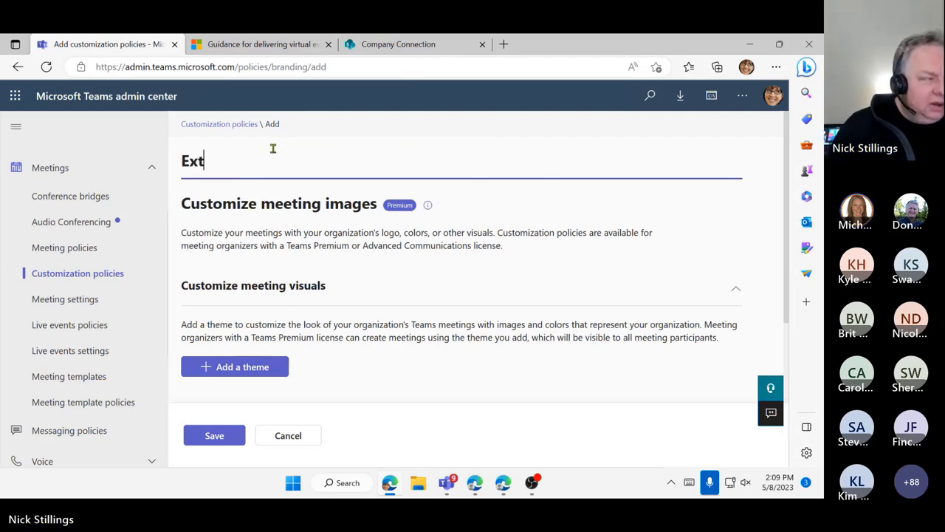
{"action": "type", "text": "ernal Meeting Brandi"}
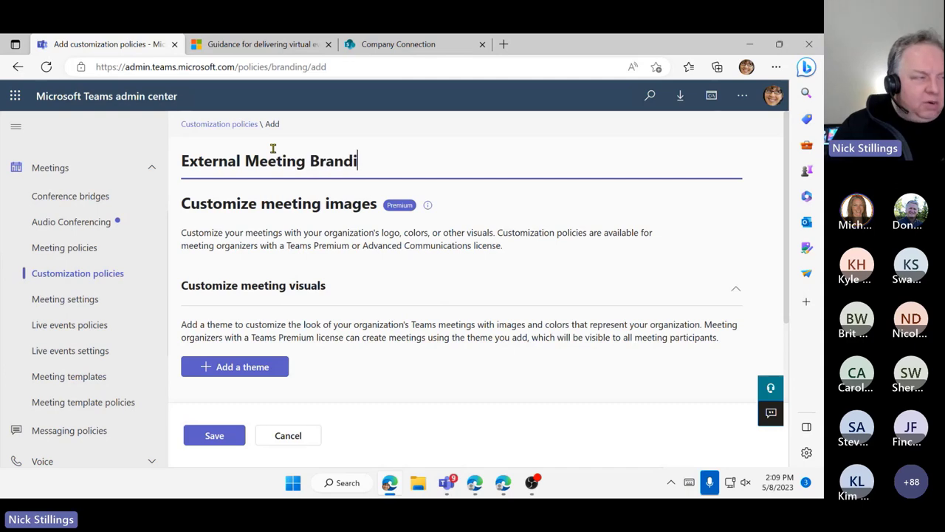
{"action": "type", "text": "ng"}
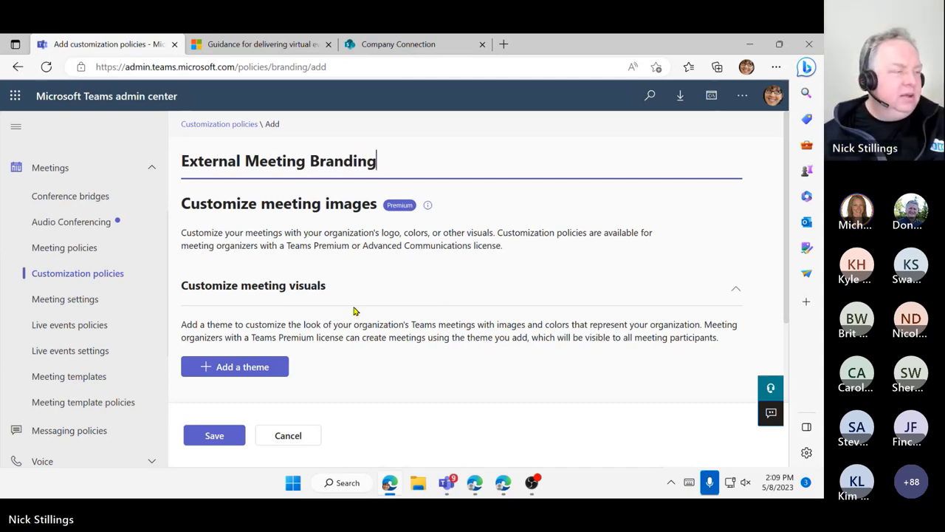
Add a meeting theme to the policy and upload Contoso Logo as its dark theme logo.
{"action": "scroll", "coordinate": [353, 311], "scroll_direction": "down", "scroll_amount": 3}
{"action": "left_click", "coordinate": [244, 260]}
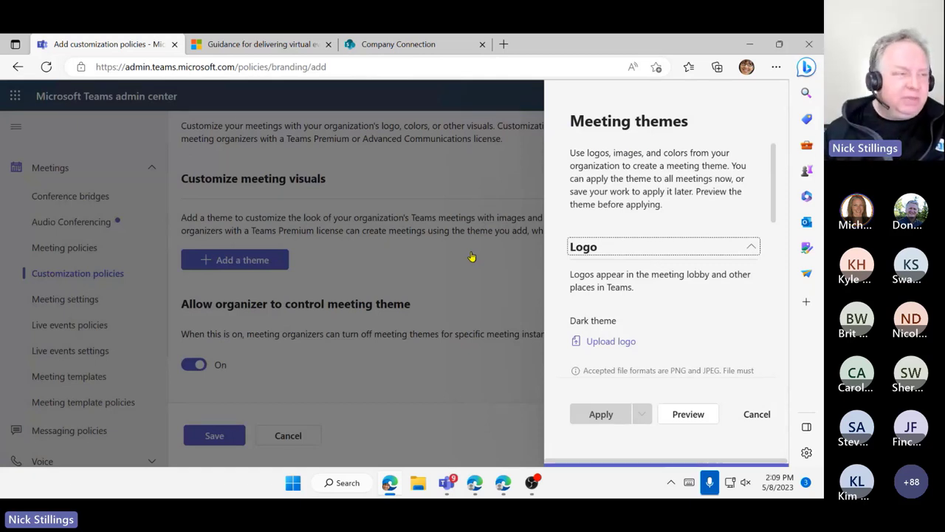
{"action": "left_click", "coordinate": [605, 342]}
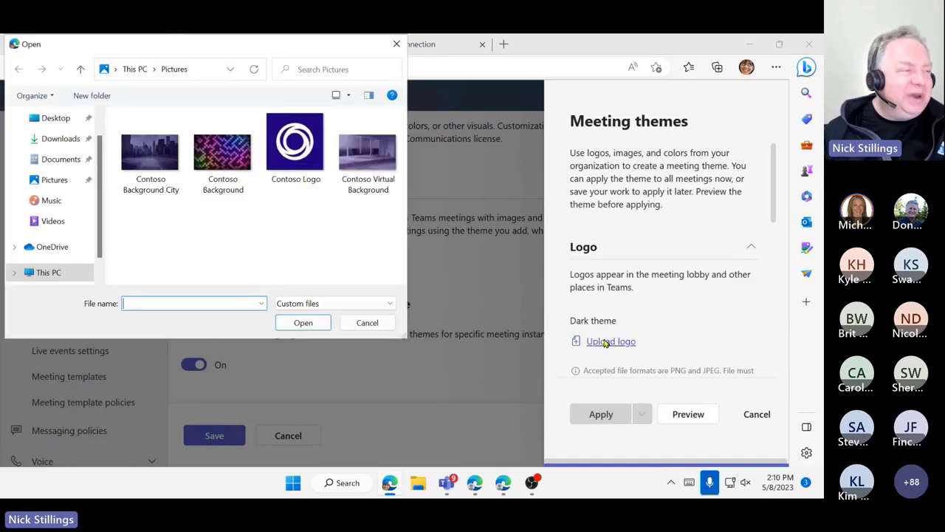
{"action": "left_click", "coordinate": [310, 148]}
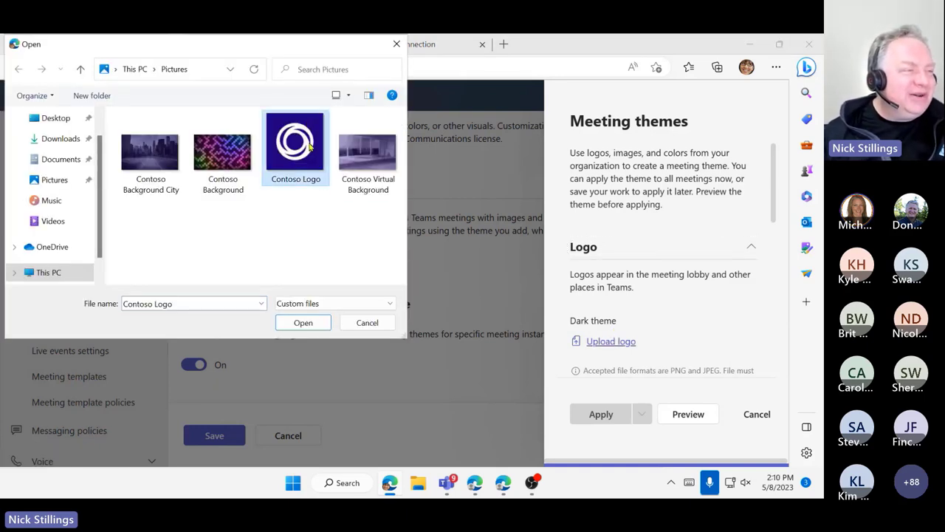
{"action": "left_click", "coordinate": [303, 323]}
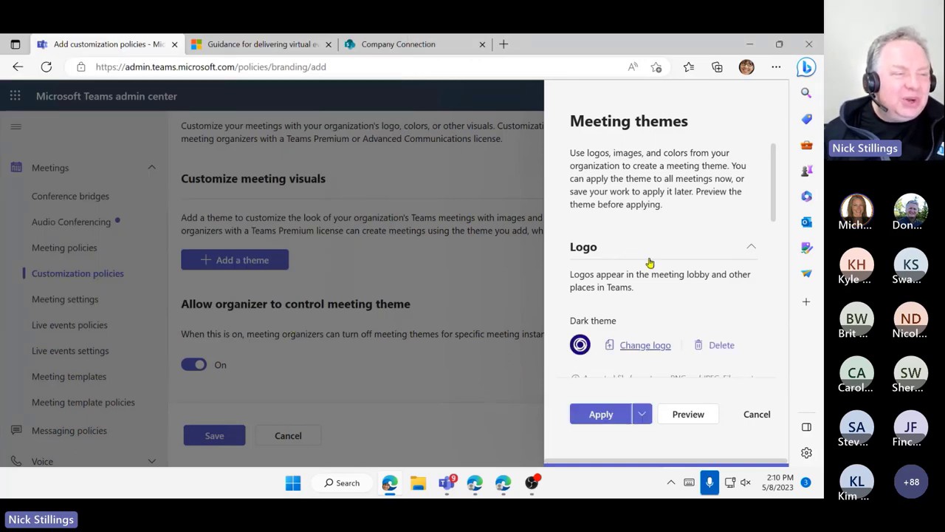
Upload Contoso Background City as the dark theme image of the meeting theme.
{"action": "scroll", "coordinate": [650, 255], "scroll_direction": "down", "scroll_amount": 5}
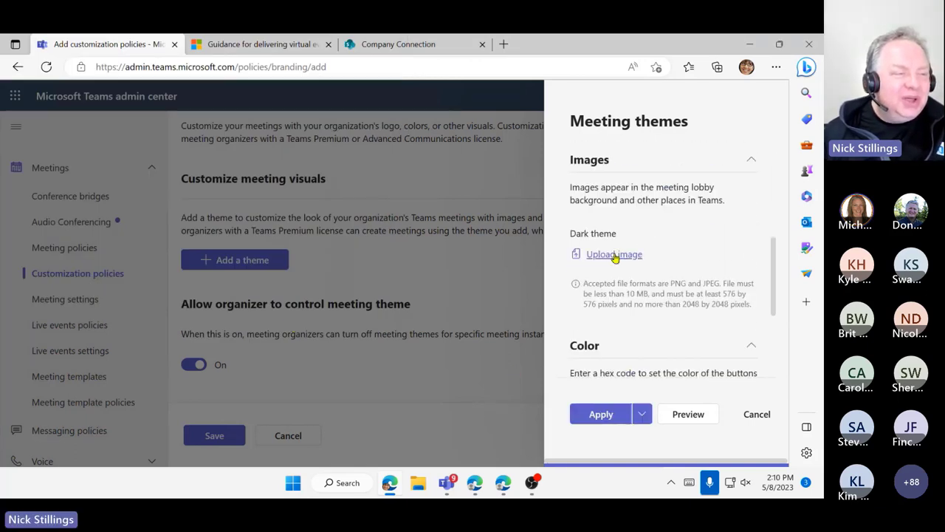
{"action": "left_click", "coordinate": [620, 255]}
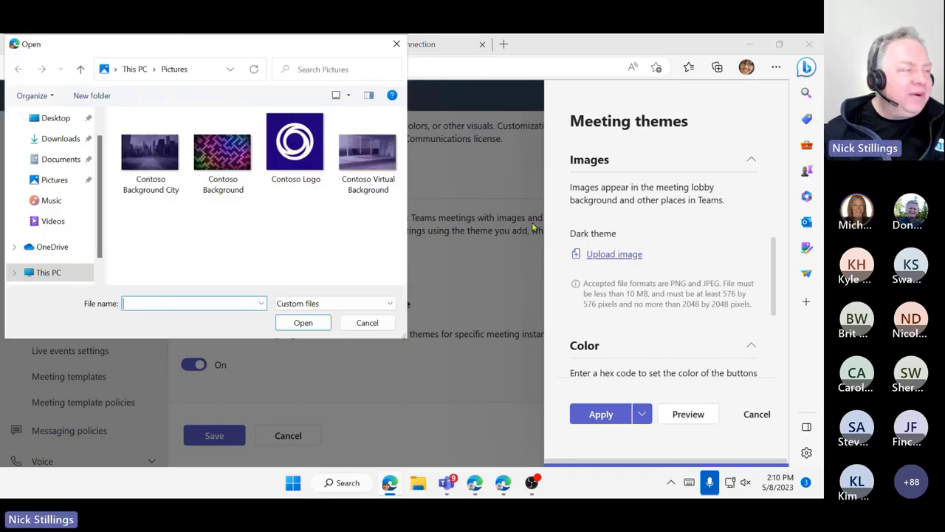
{"action": "left_click", "coordinate": [148, 155]}
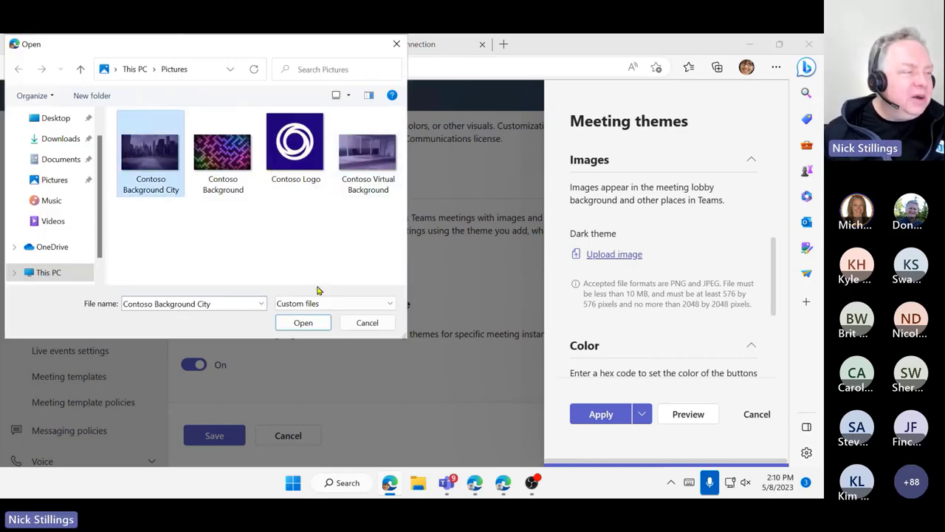
{"action": "left_click", "coordinate": [303, 322]}
Check the theme's color options, preview the meeting theme, and apply it to the customization policy.
{"action": "scroll", "coordinate": [673, 317], "scroll_direction": "down", "scroll_amount": 2}
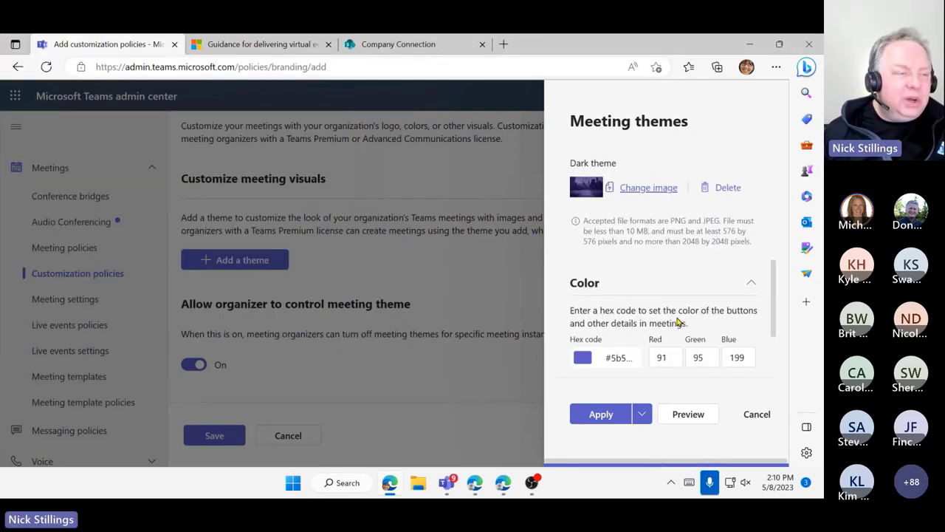
{"action": "scroll", "coordinate": [684, 273], "scroll_direction": "down", "scroll_amount": 2}
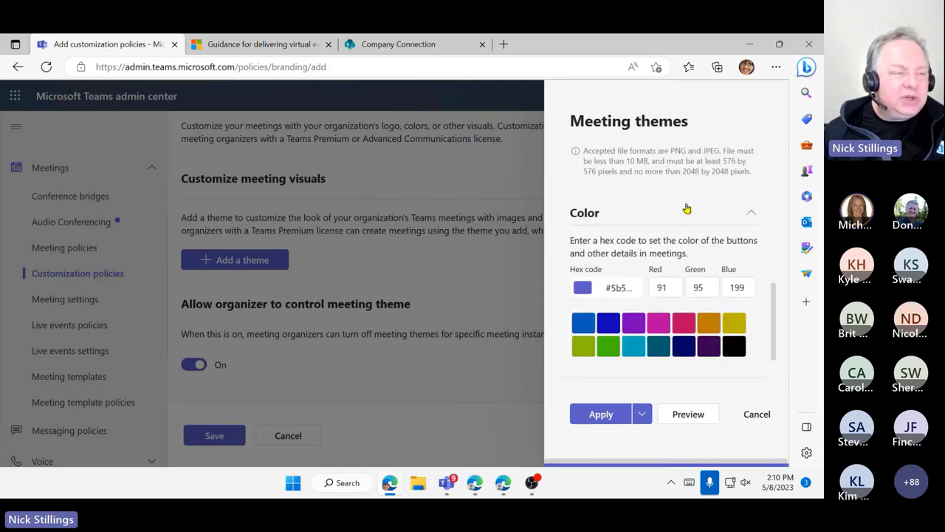
{"action": "scroll", "coordinate": [688, 209], "scroll_direction": "down", "scroll_amount": 1}
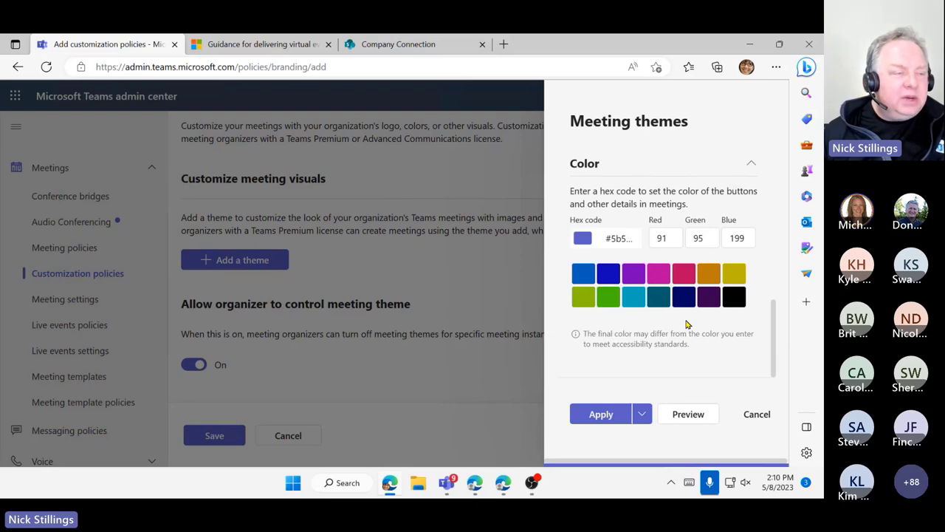
{"action": "left_click", "coordinate": [678, 416]}
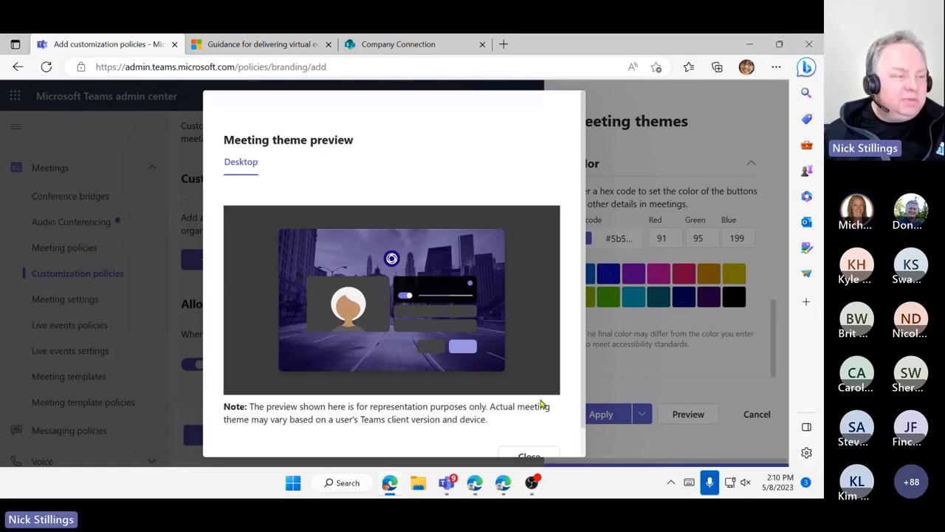
{"action": "left_click", "coordinate": [522, 458]}
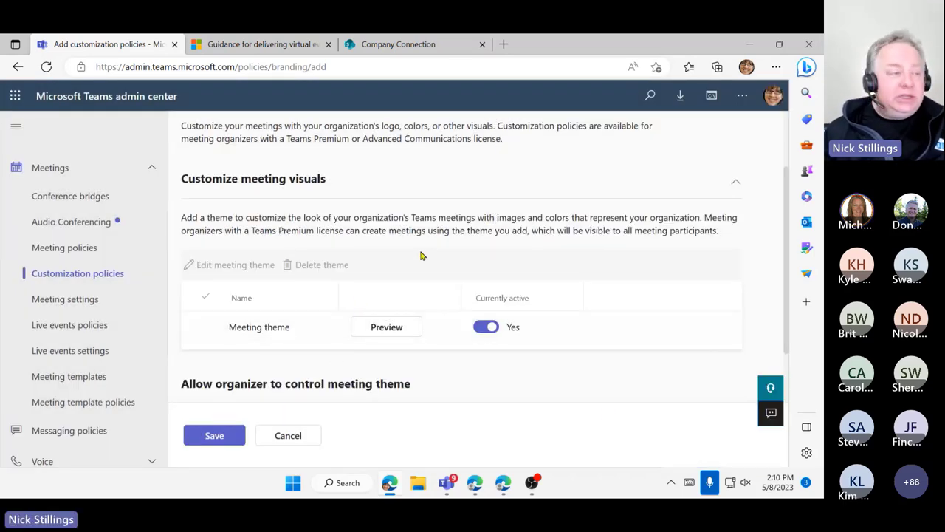
{"action": "scroll", "coordinate": [424, 325], "scroll_direction": "down", "scroll_amount": 3}
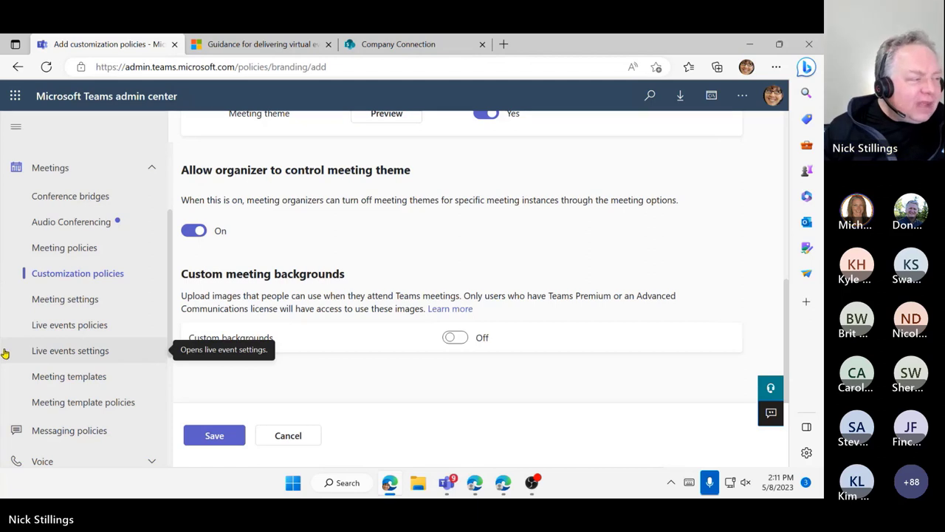
Minimize the browser and switch to the Contoso Meeting window in Microsoft Teams.
{"action": "left_click", "coordinate": [750, 49]}
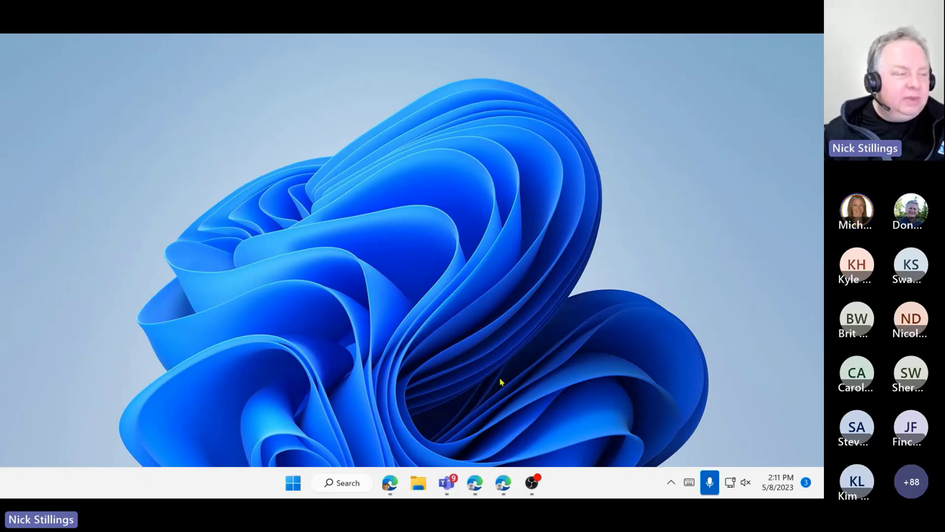
{"action": "mouse_move", "coordinate": [446, 484]}
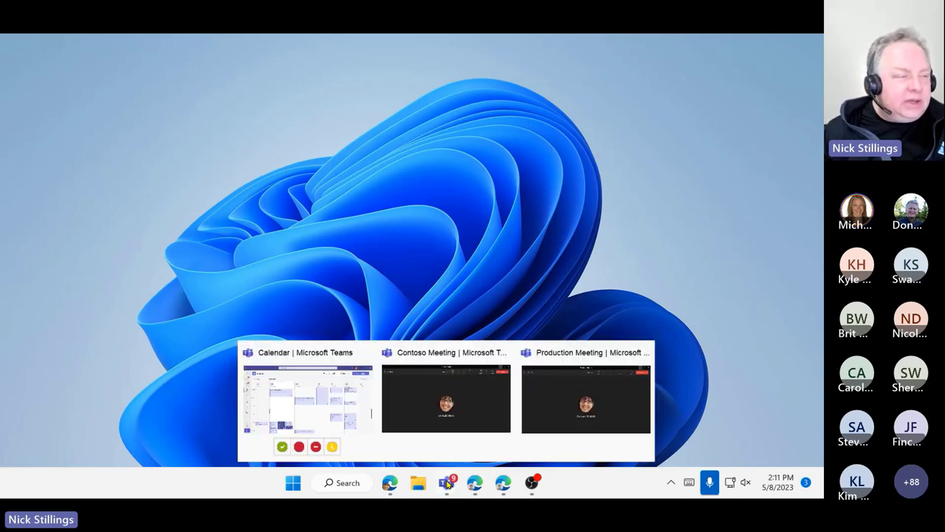
{"action": "left_click", "coordinate": [435, 387]}
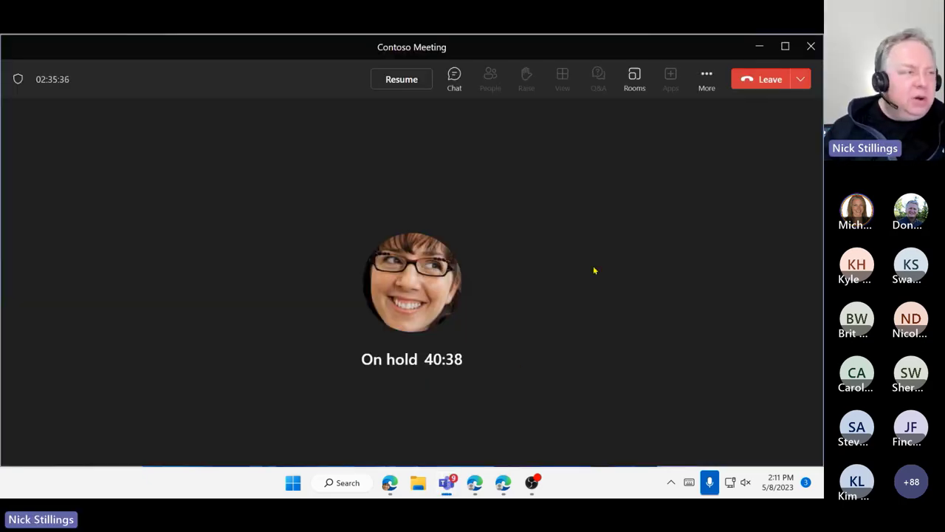